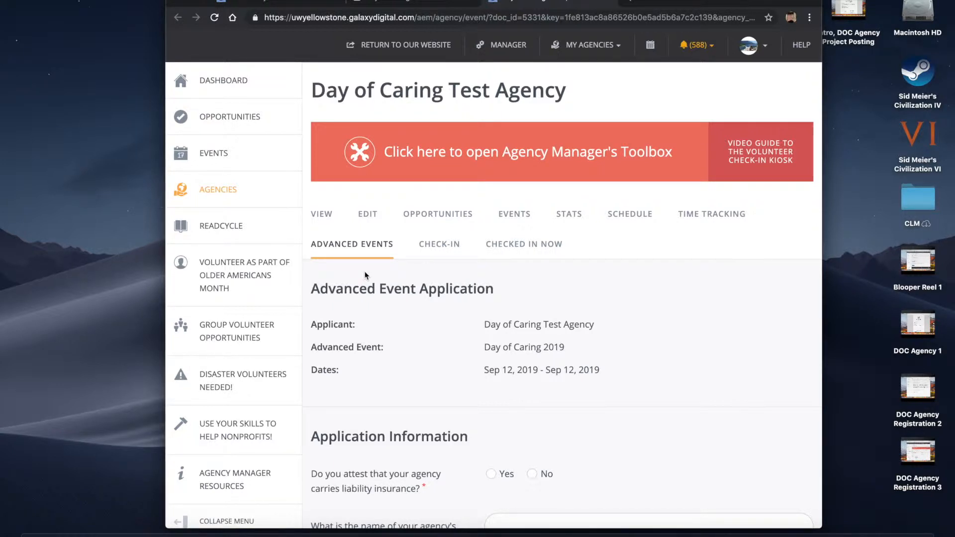
Answer Yes to the question on whether the agency carries liability insurance
left_click_drag(503, 294, 309, 293)
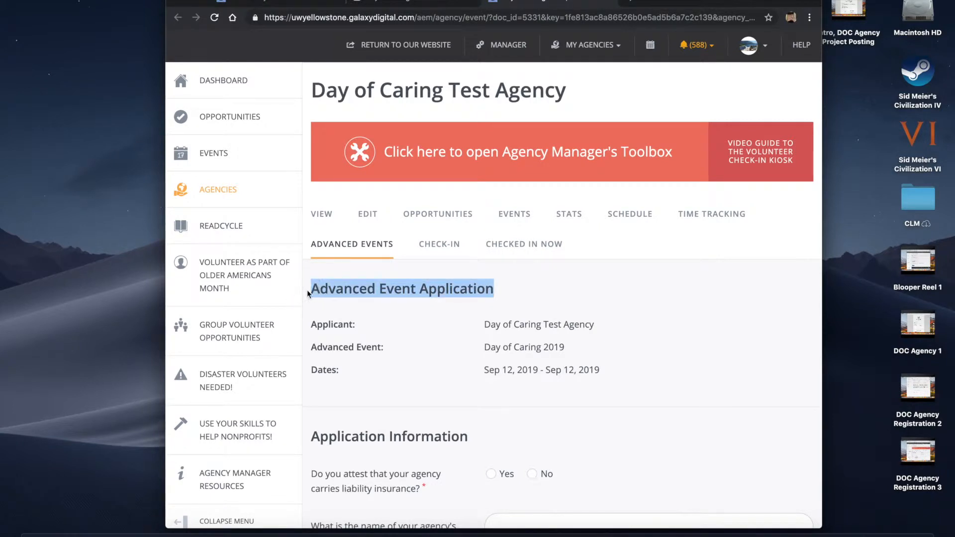
left_click(570, 288)
scroll(602, 302, "down", 2)
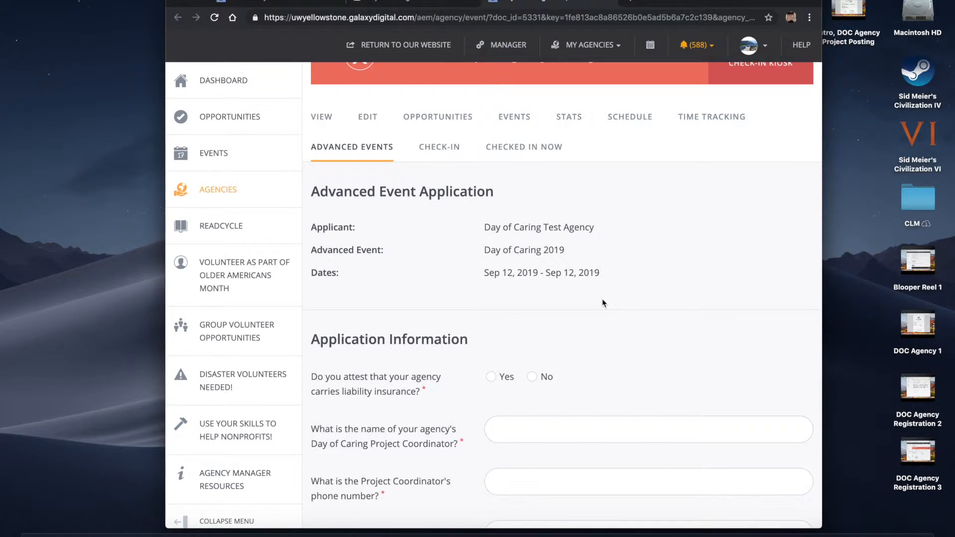
scroll(602, 302, "down", 3)
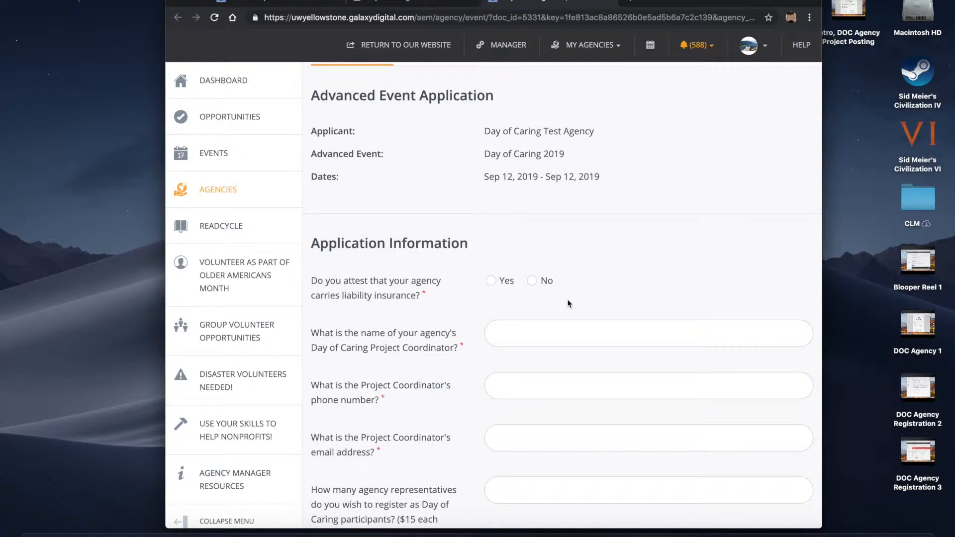
left_click(491, 284)
scroll(654, 261, "down", 1)
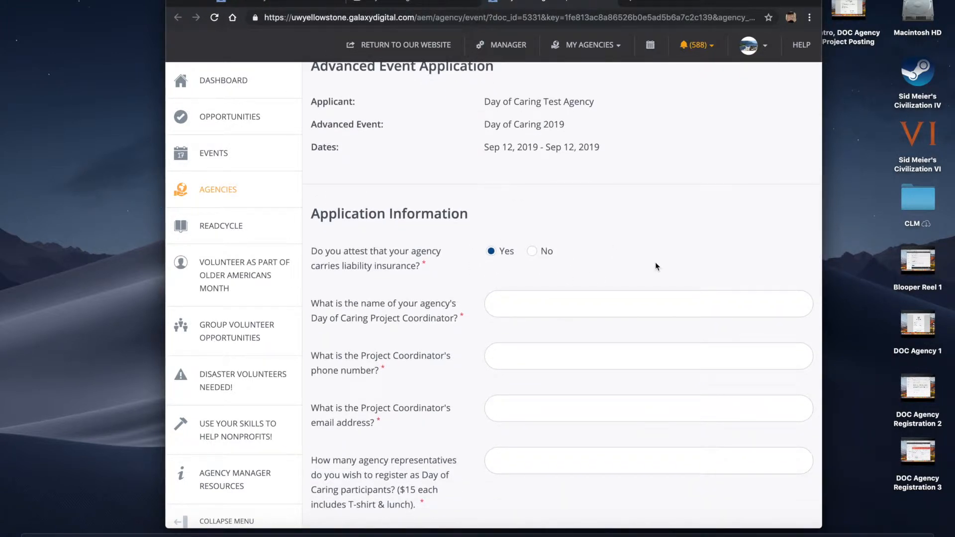
scroll(655, 262, "down", 1)
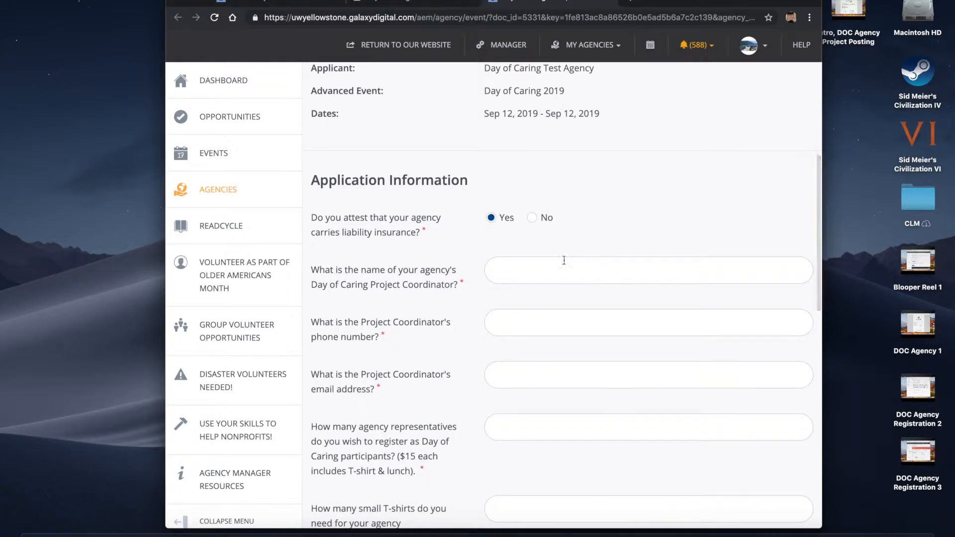
Enter the project coordinator's full name, phone number and e-mail address
left_click(502, 269)
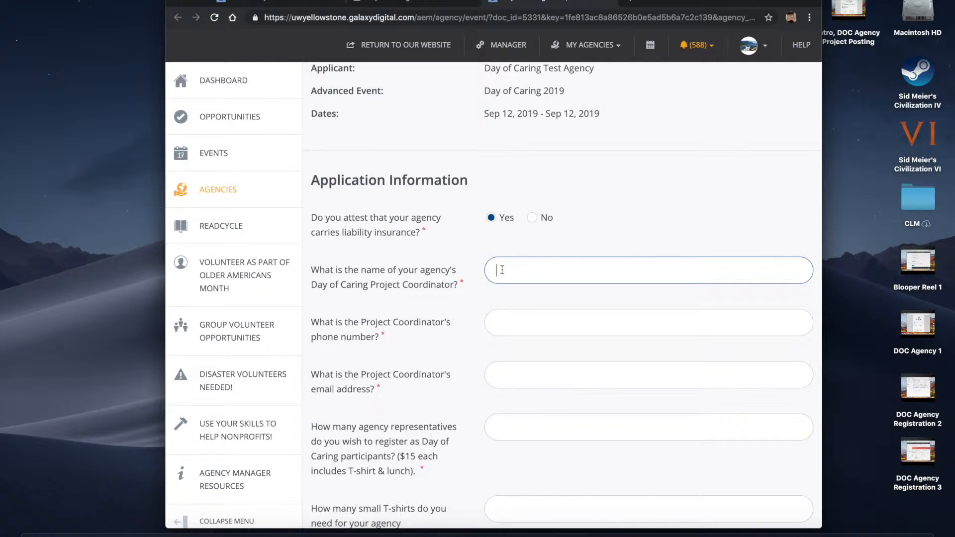
key("Tab")
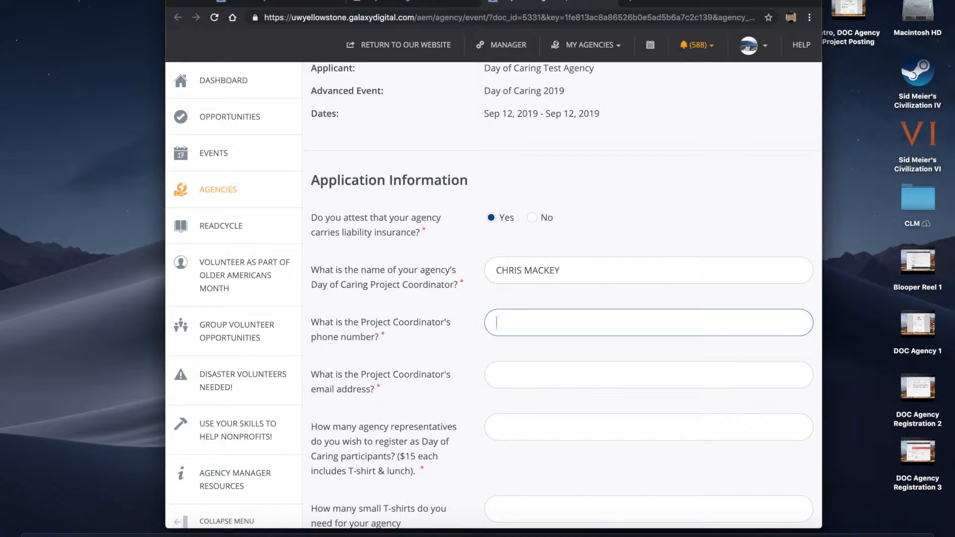
left_click(515, 374)
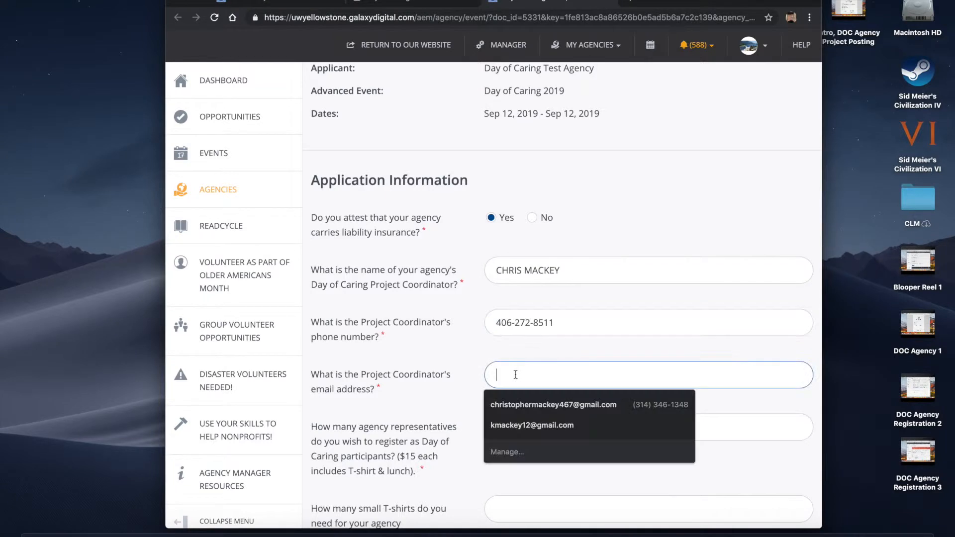
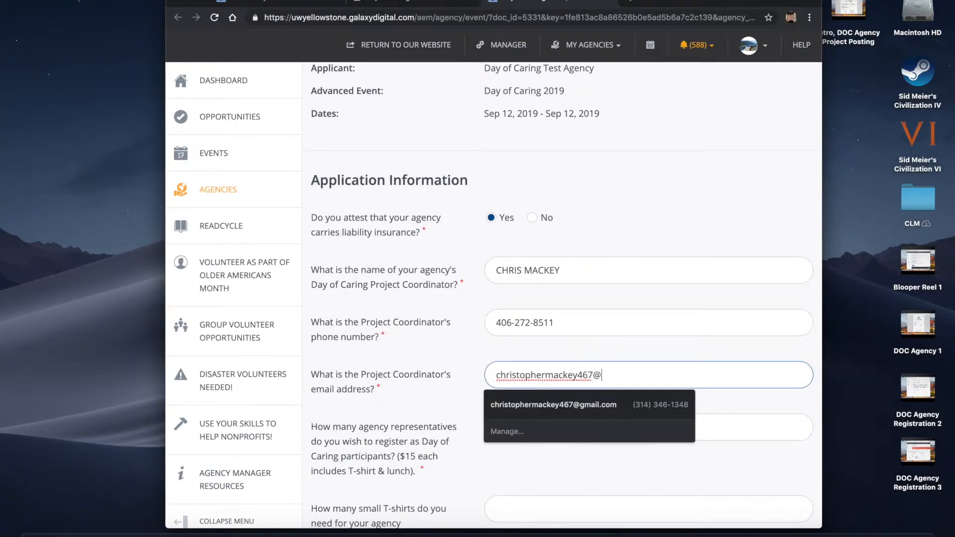
left_click(704, 207)
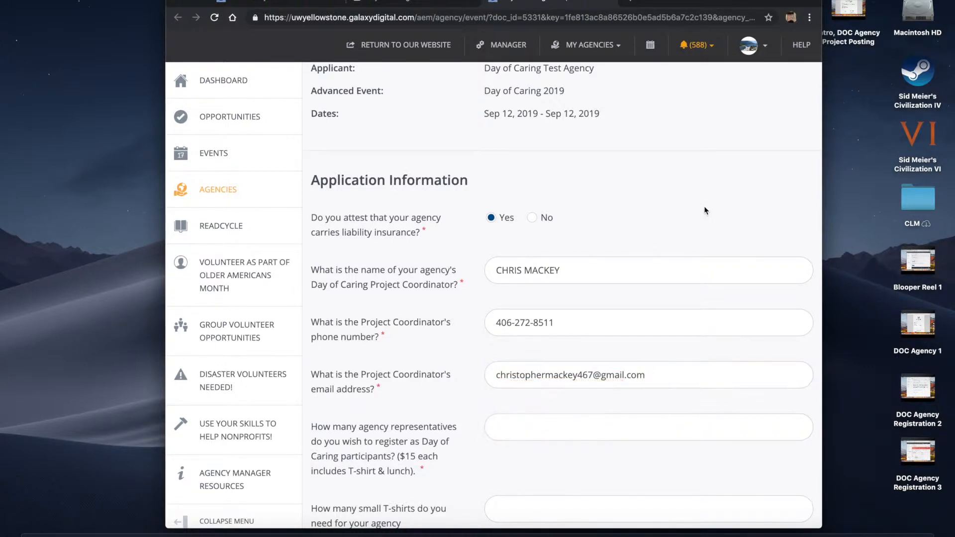
scroll(703, 207, "down", 3)
Enter 2 agency representatives and 2 medium T-shirts
left_click(511, 313)
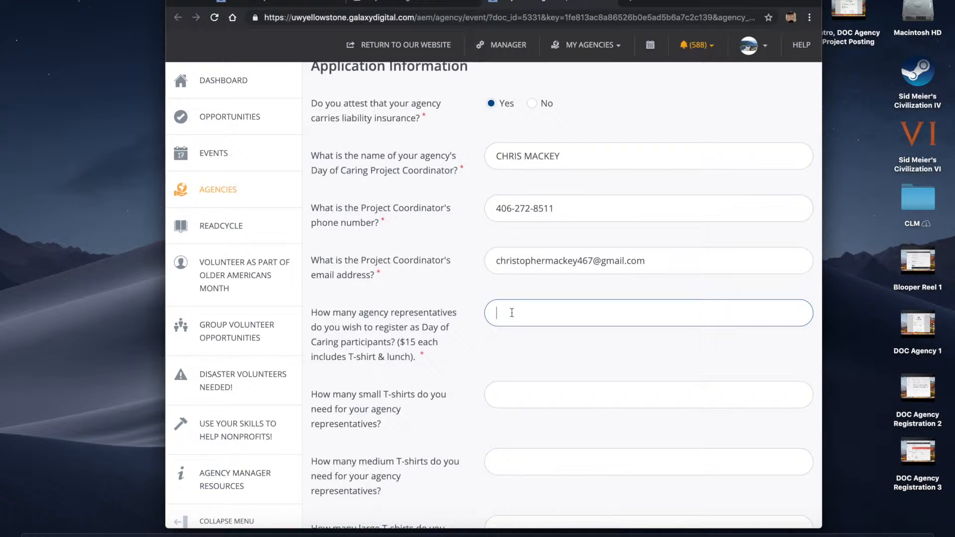
type("2")
scroll(559, 345, "down", 3)
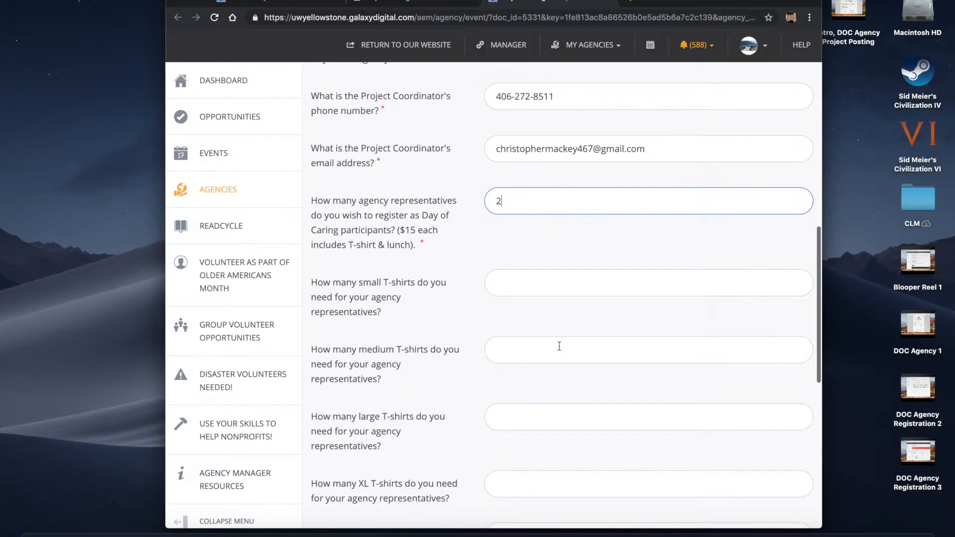
left_click(508, 343)
type("2")
scroll(508, 343, "down", 1)
scroll(505, 356, "down", 3)
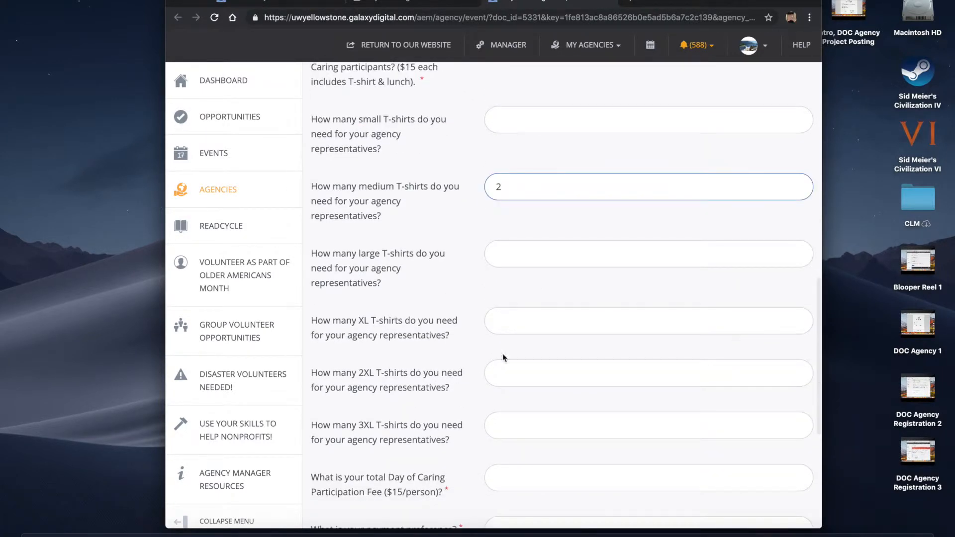
scroll(505, 413, "down", 2)
Enter a 30 participation fee and choose 'Email me an invoice' as the payment preference
left_click(512, 379)
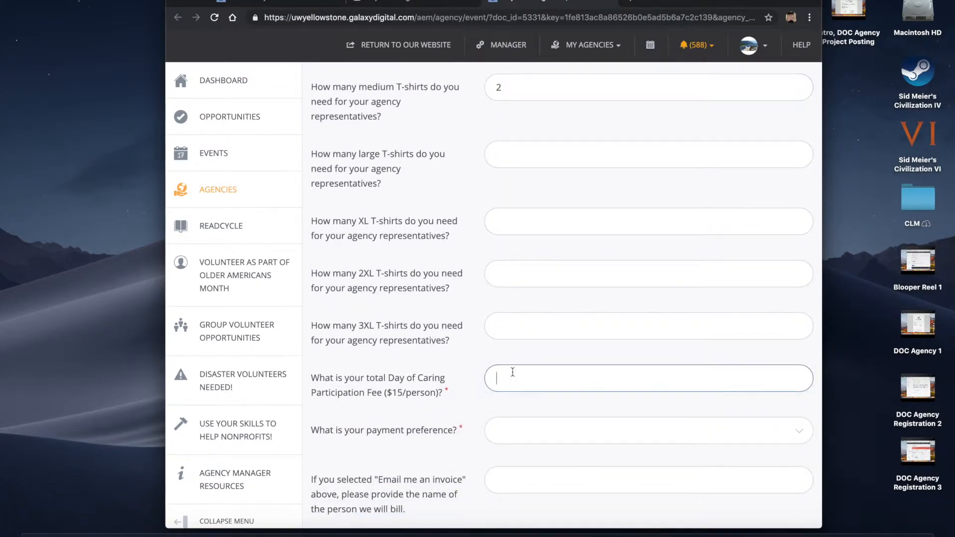
scroll(667, 348, "down", 2)
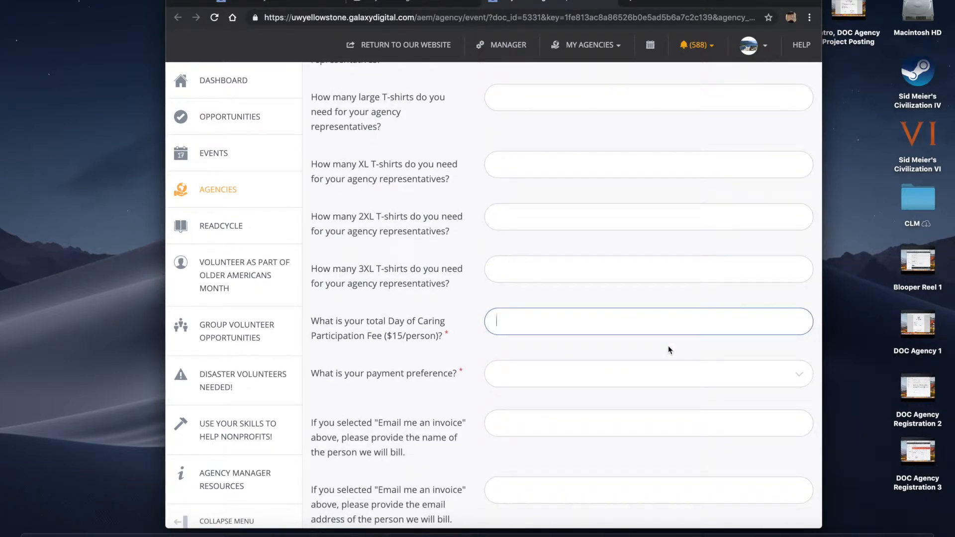
type("30")
scroll(592, 343, "down", 2)
left_click(585, 339)
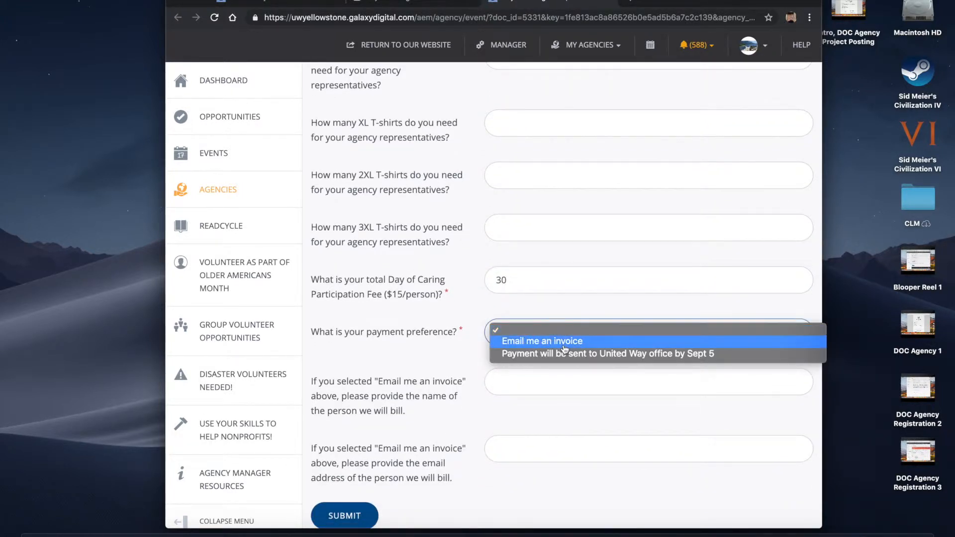
left_click(562, 347)
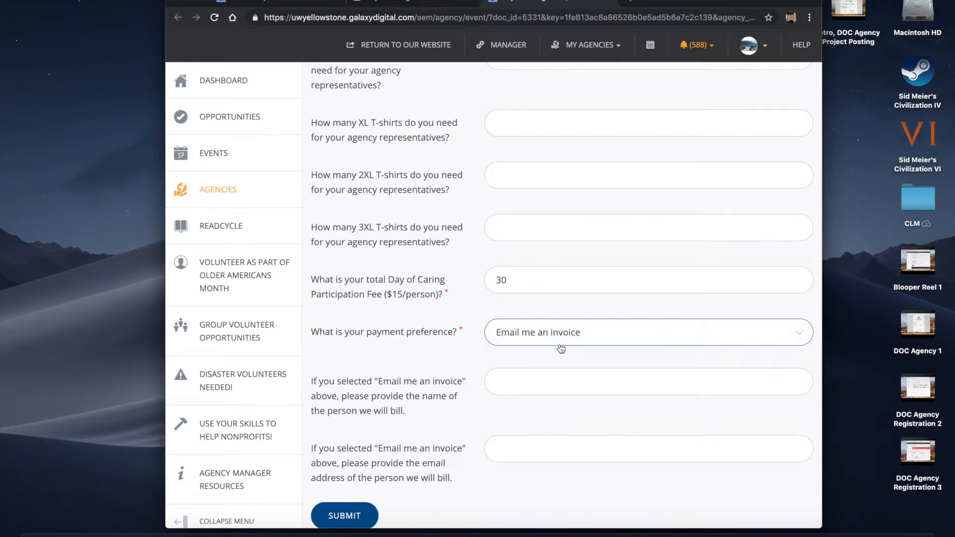
scroll(567, 374, "down", 2)
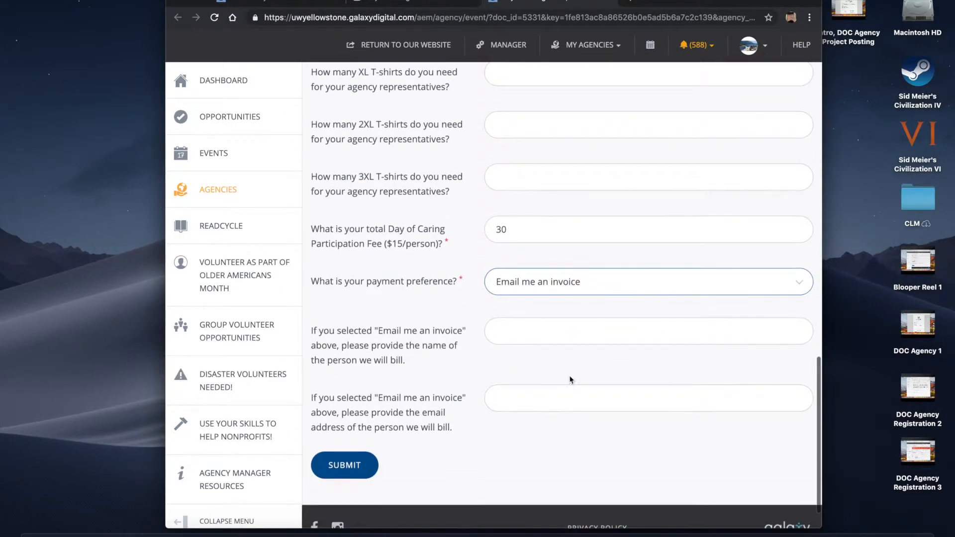
left_click(507, 337)
left_click(450, 318)
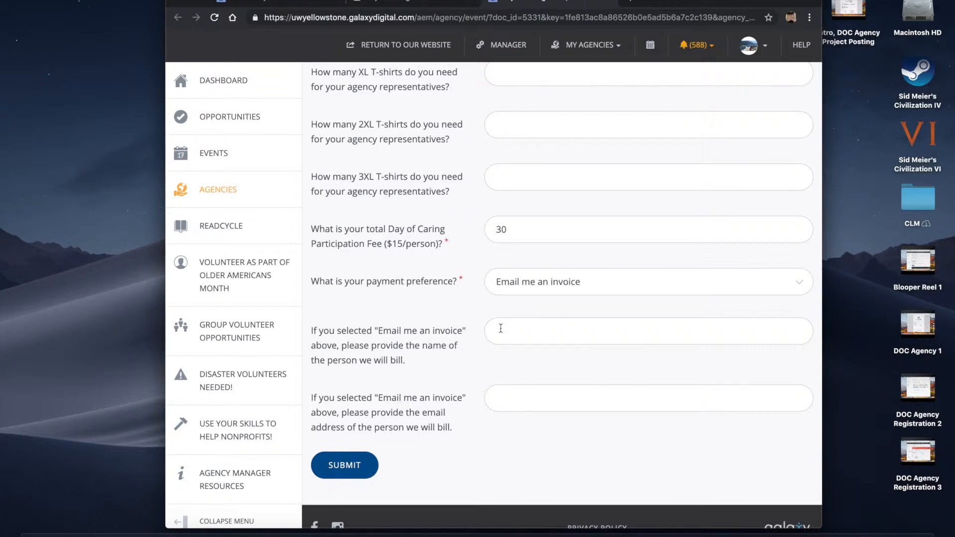
Leave the billing e-mail blank, review the answers, and submit the Day of Caring application
left_click(509, 400)
scroll(444, 355, "up", 12)
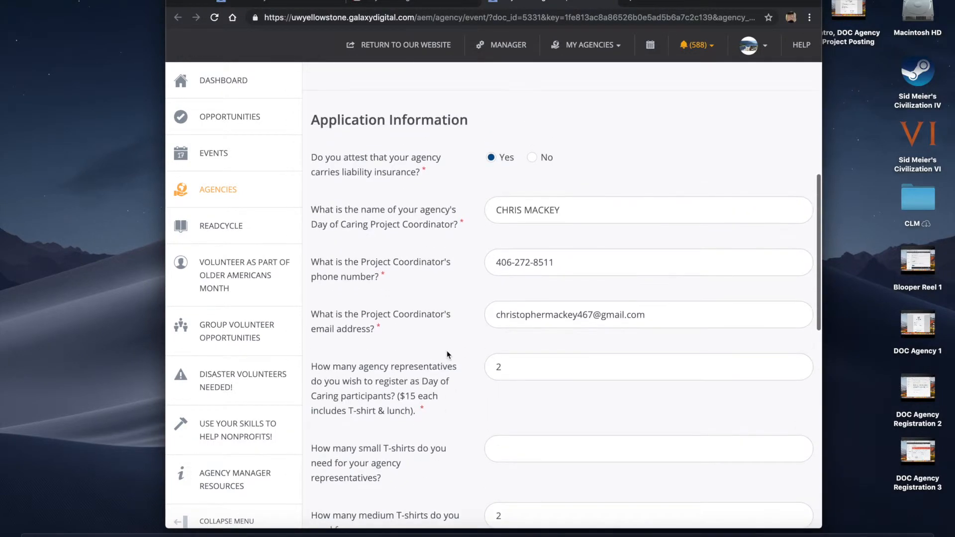
scroll(447, 355, "up", 1)
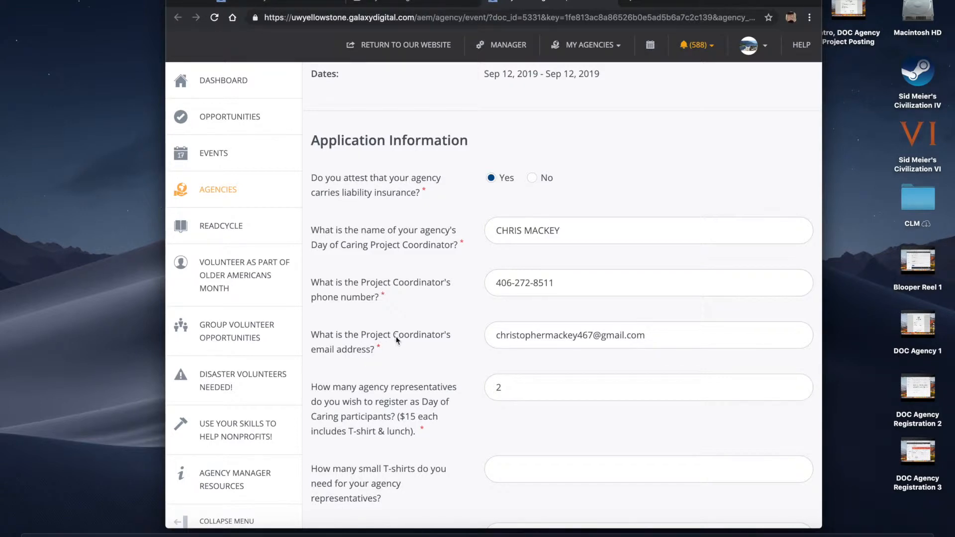
scroll(415, 353, "down", 12)
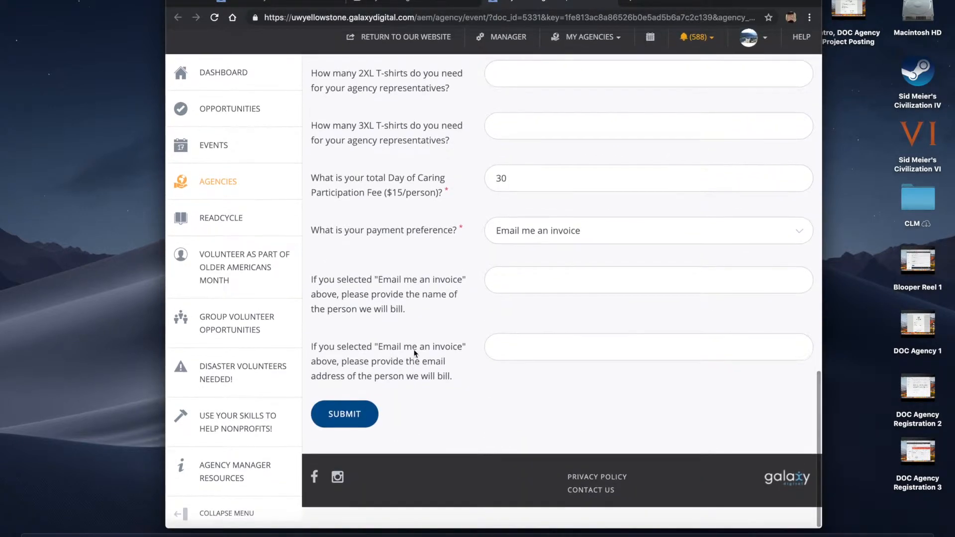
left_click(345, 422)
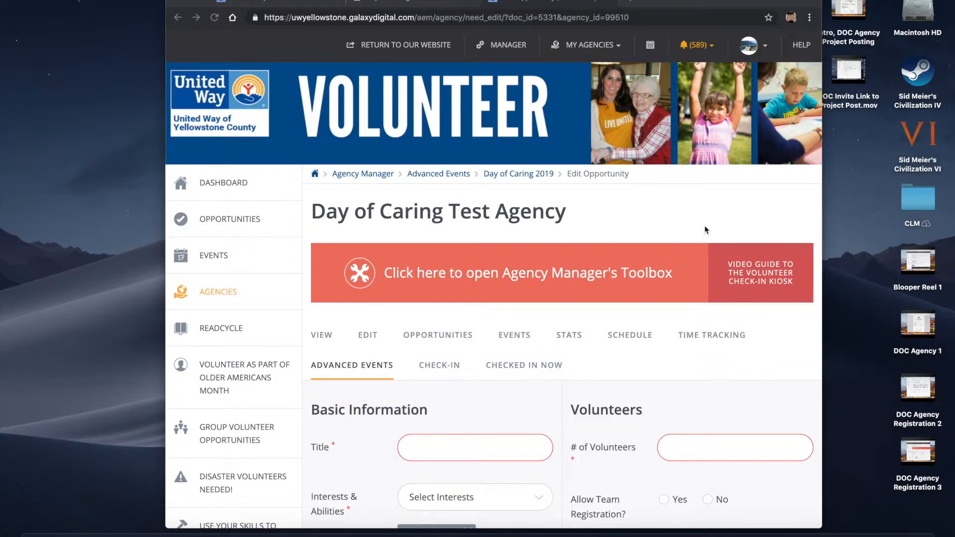
Title the opportunity 'Test Outdoor Project' and add Day of Caring as its interest
scroll(705, 231, "down", 2)
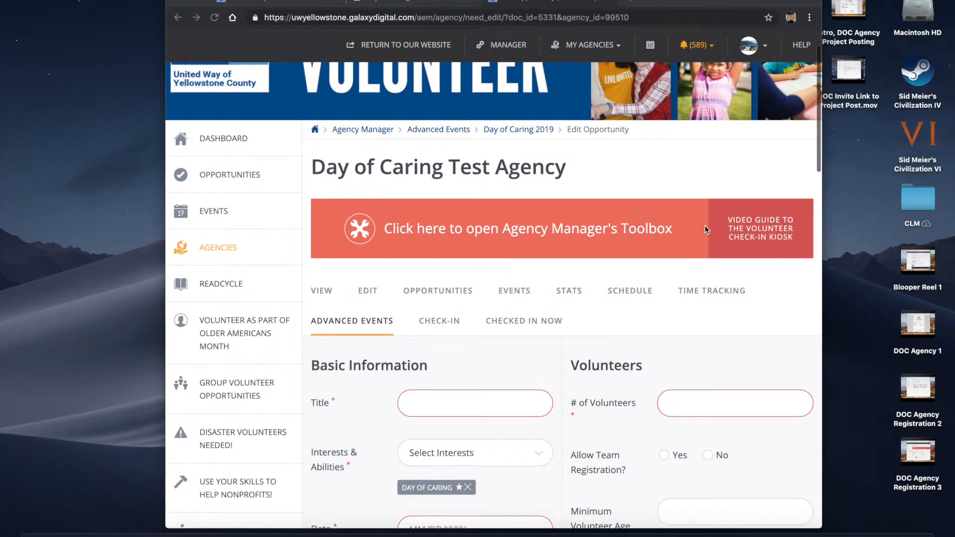
left_click_drag(570, 169, 458, 172)
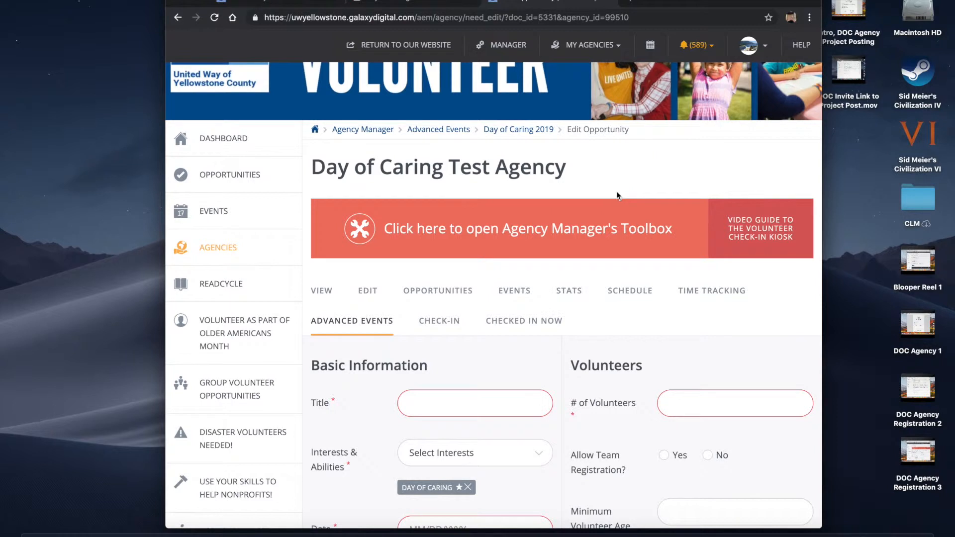
scroll(616, 195, "down", 5)
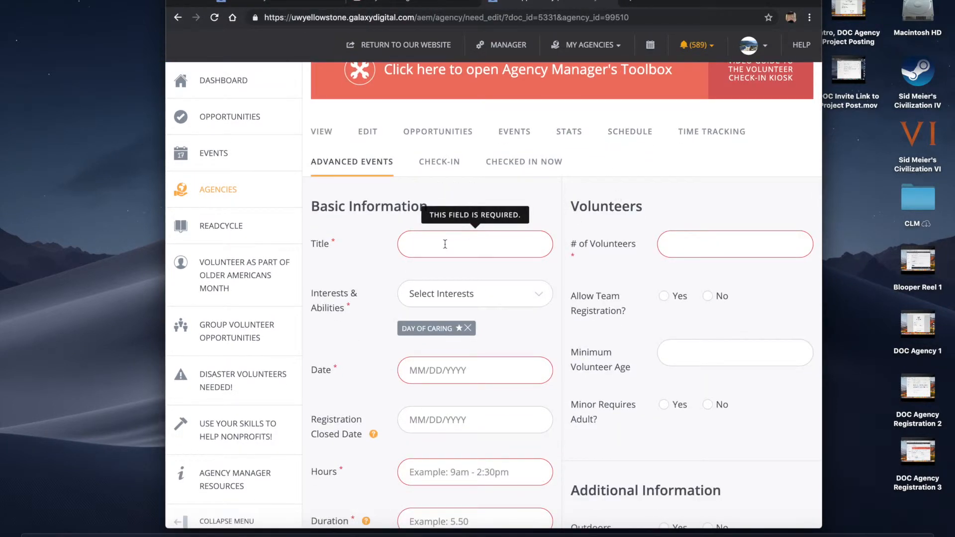
left_click(445, 244)
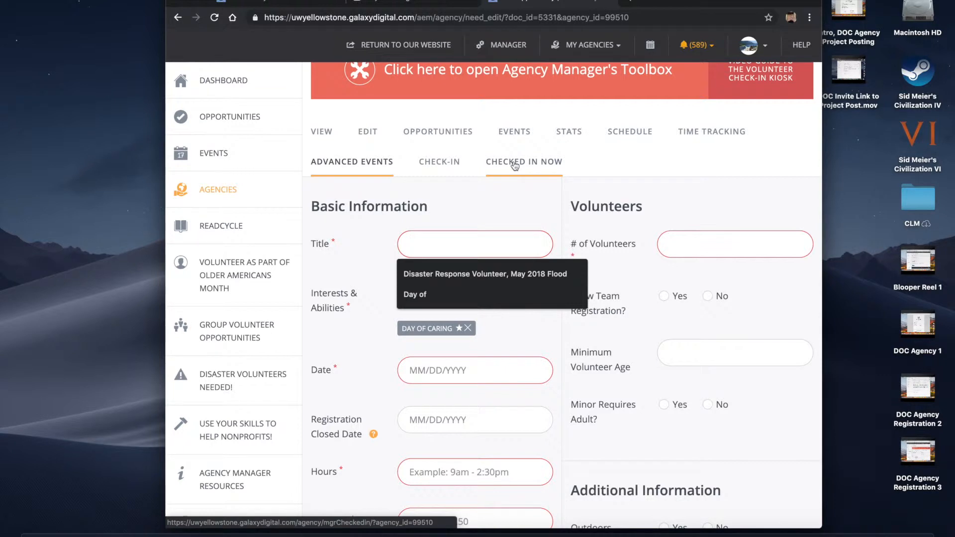
type("Test")
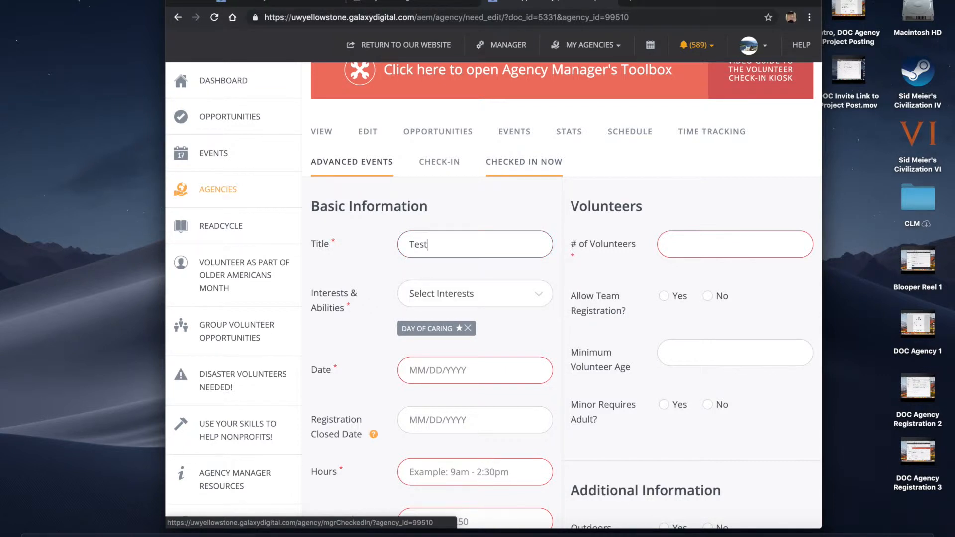
type(" Outdoor Project")
scroll(482, 188, "down", 1)
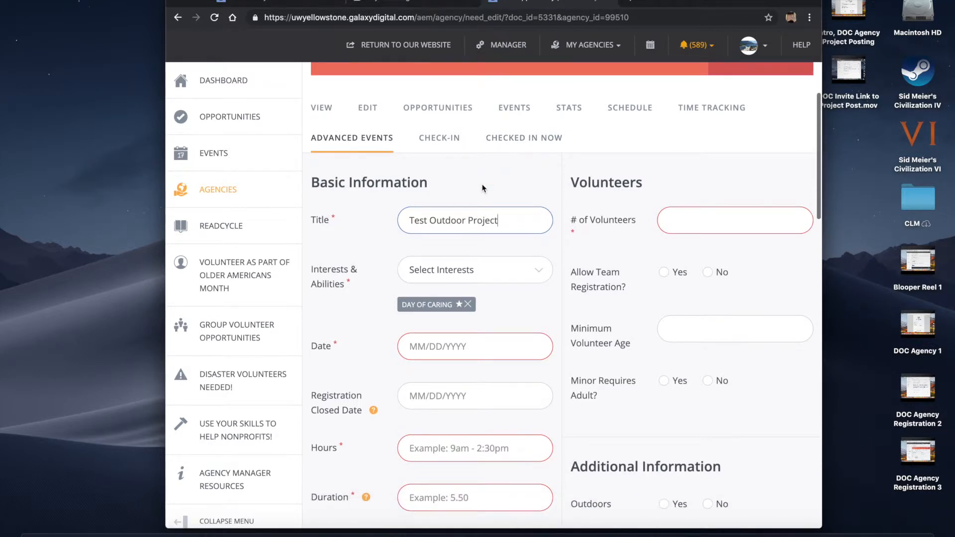
left_click(499, 273)
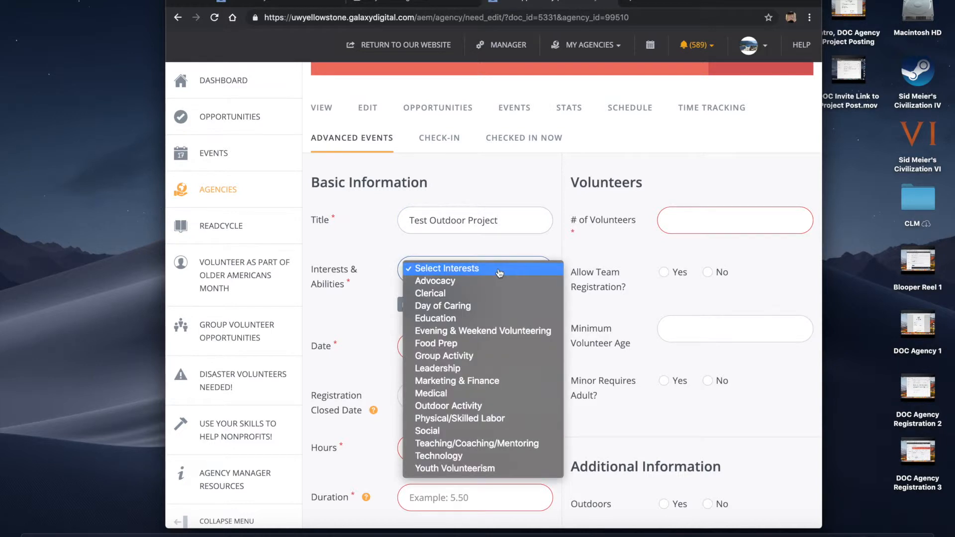
left_click(461, 307)
left_click(467, 305)
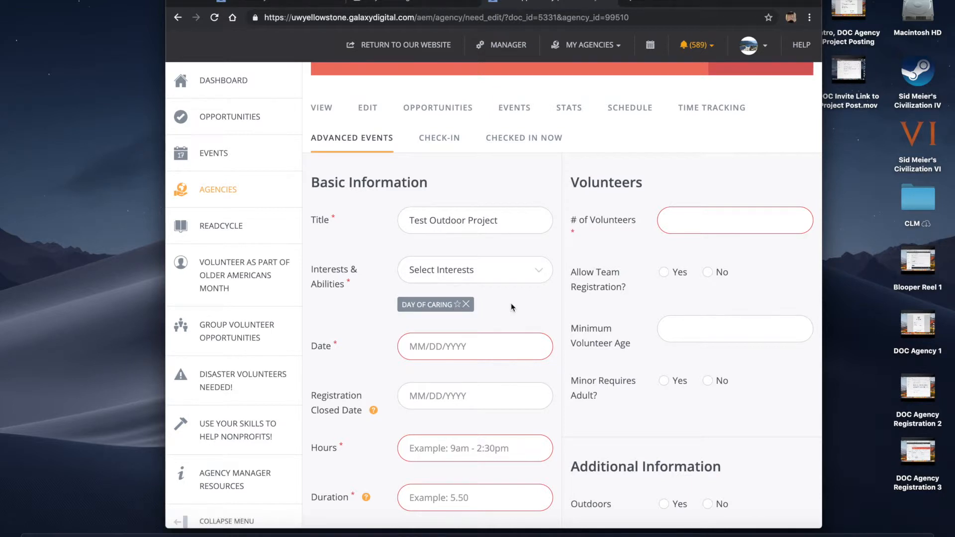
Set the date to September 12, 2019, duration 3, and hours 1:30pm-4:30pm
left_click(443, 326)
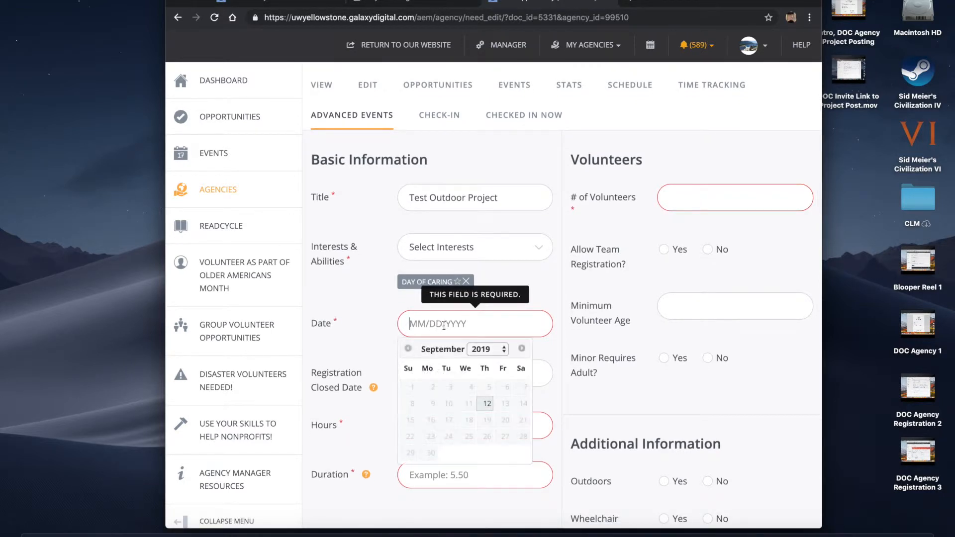
left_click(486, 405)
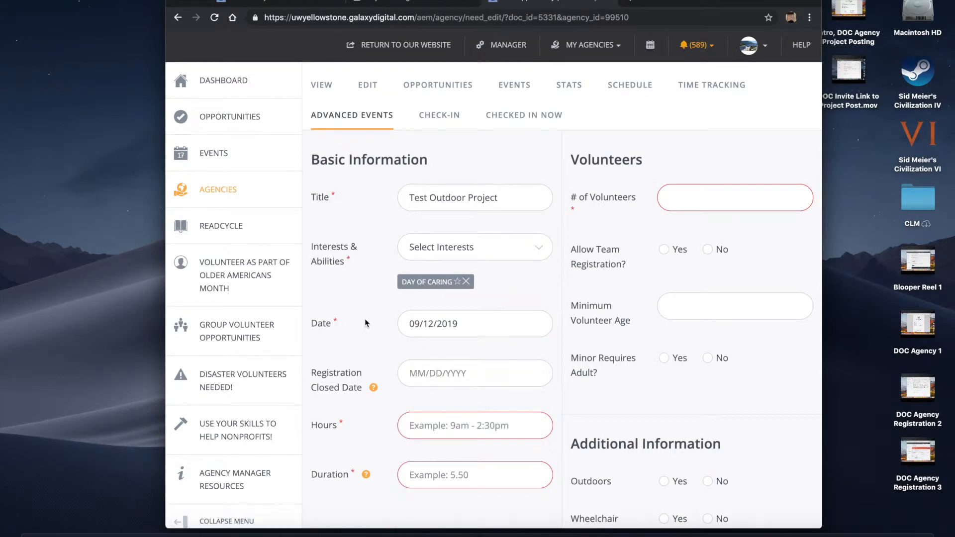
scroll(365, 320, "down", 3)
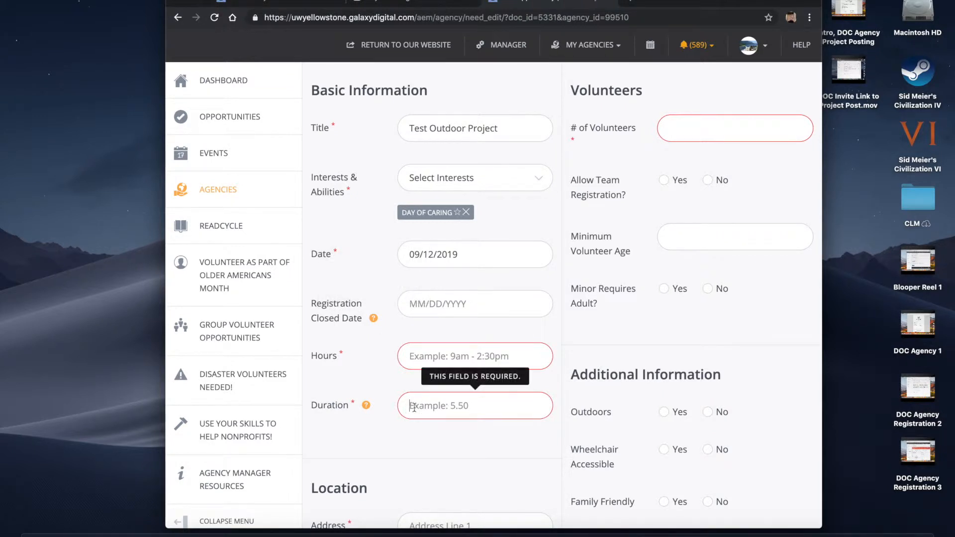
type("3")
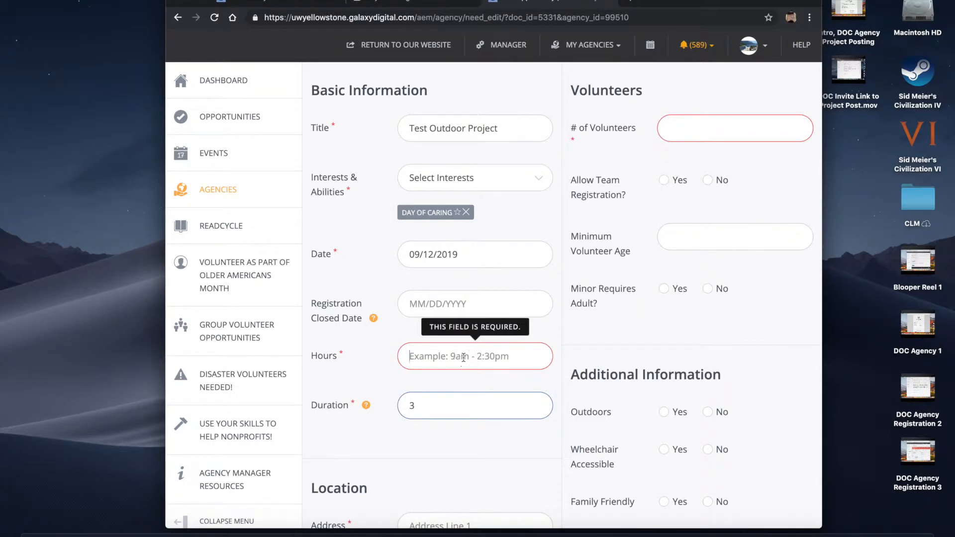
type("1:")
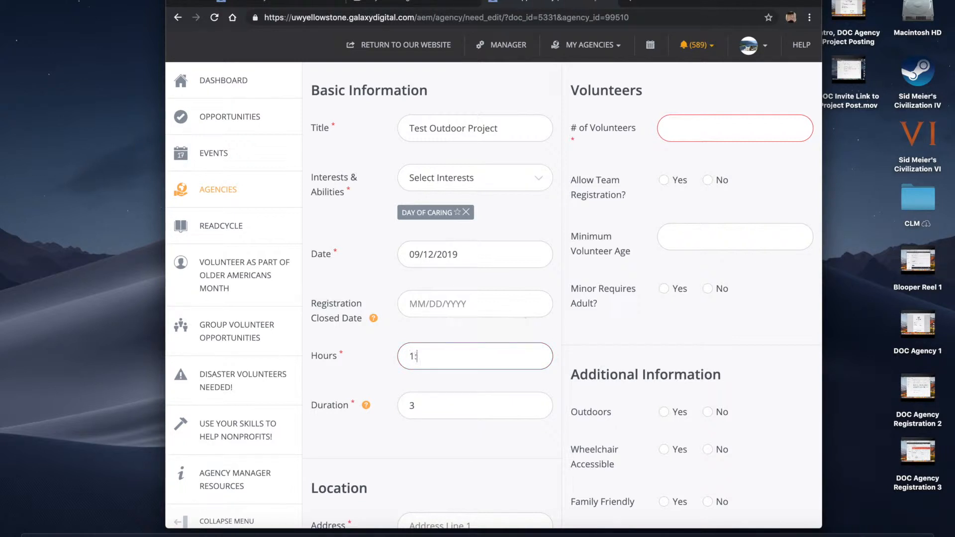
type("30pm-4:30pm")
Request 15 volunteers and set Allow Team Registration to Yes
left_click(685, 133)
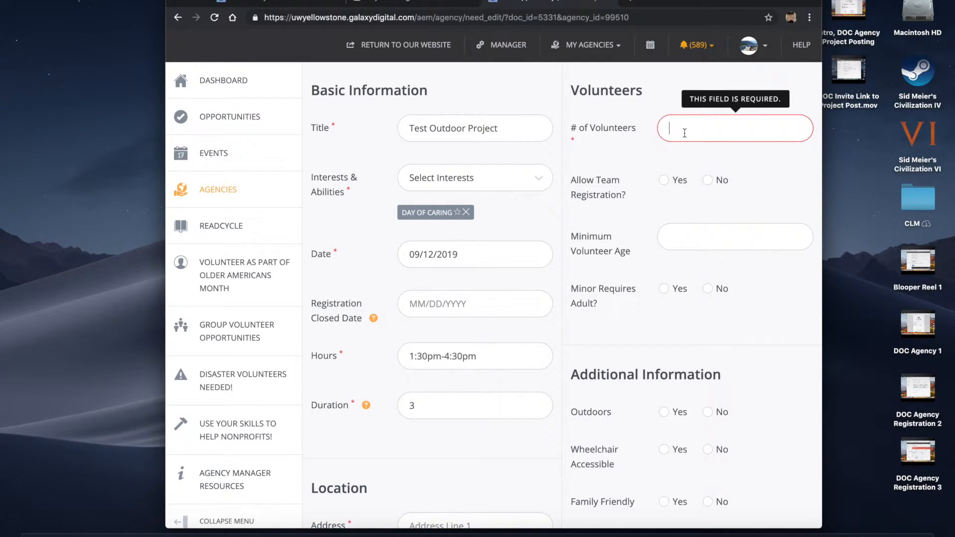
type("15")
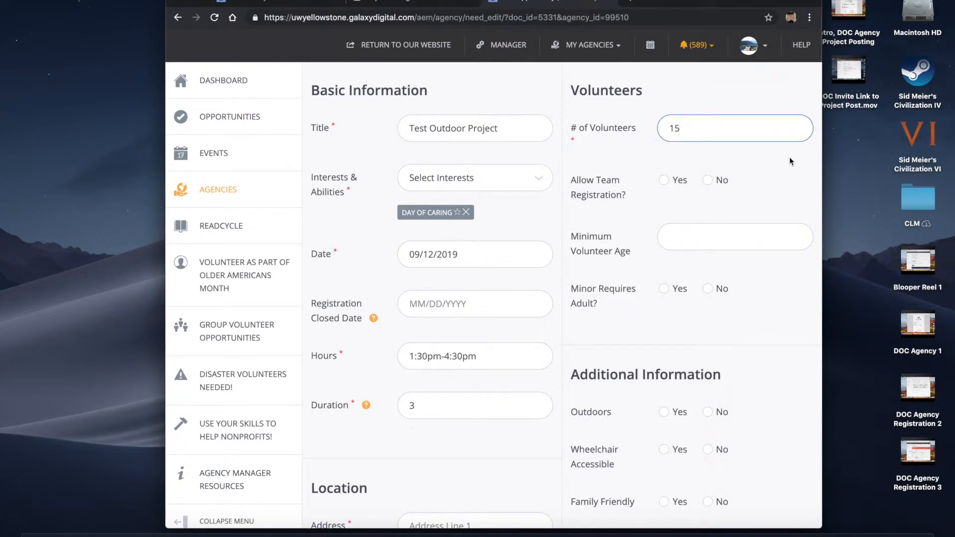
left_click(664, 180)
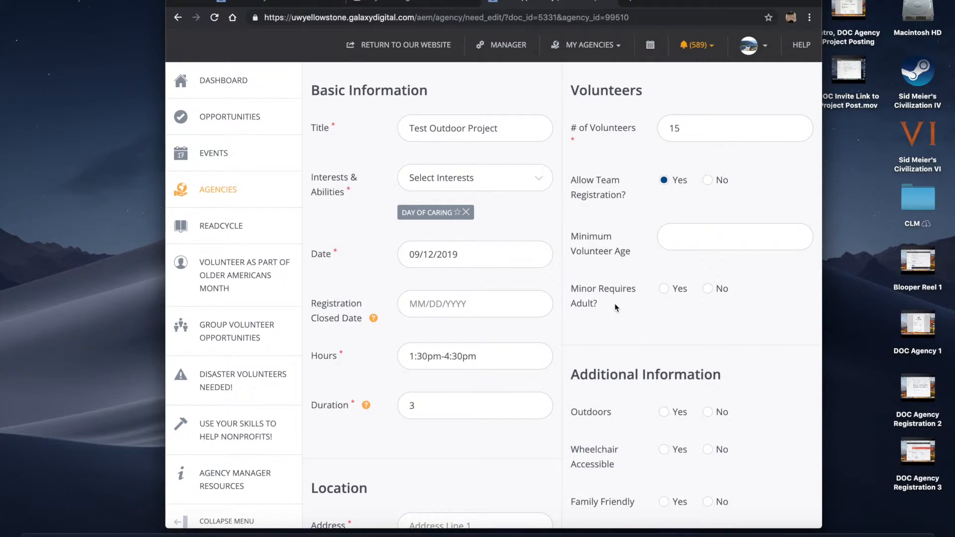
scroll(616, 307, "down", 5)
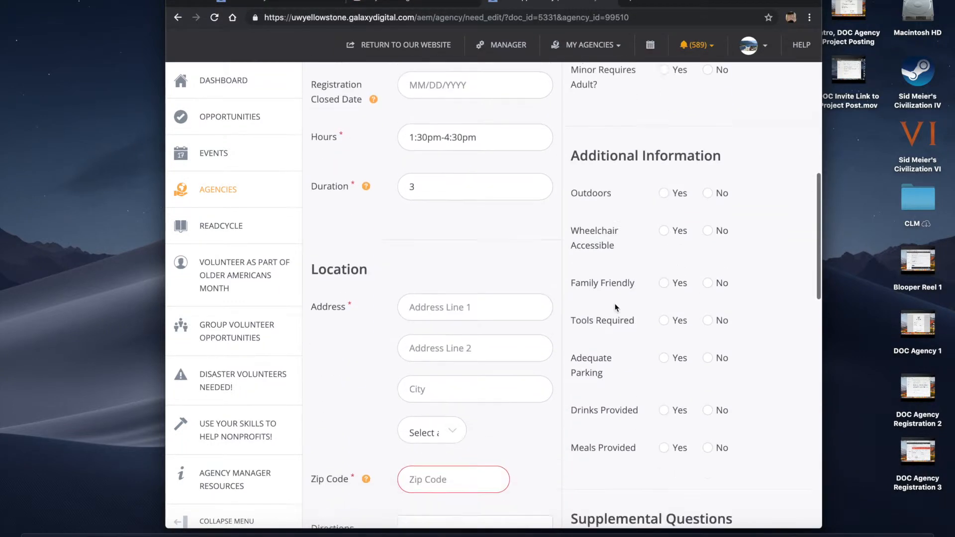
Enter the location's street address and Billings as the city
left_click(444, 293)
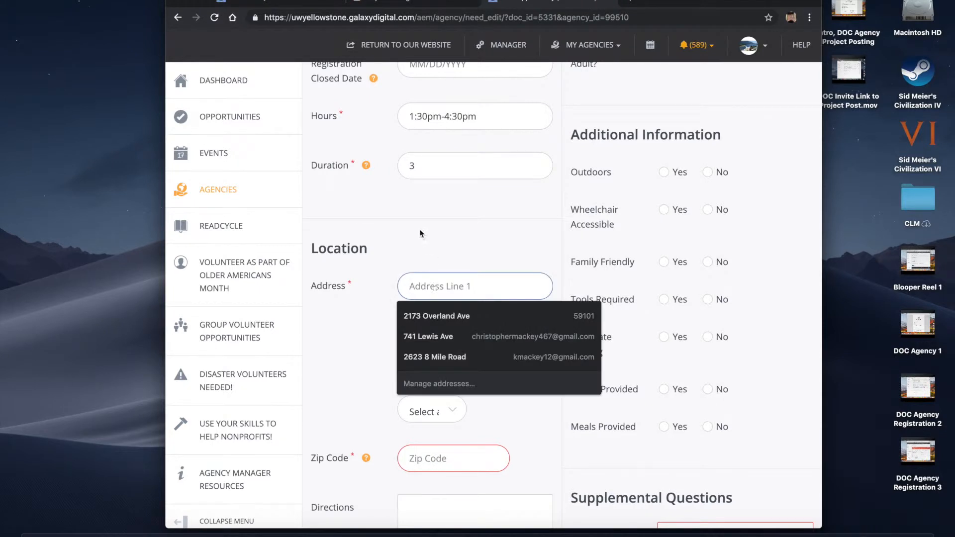
scroll(419, 230, "down", 1)
left_click(420, 254)
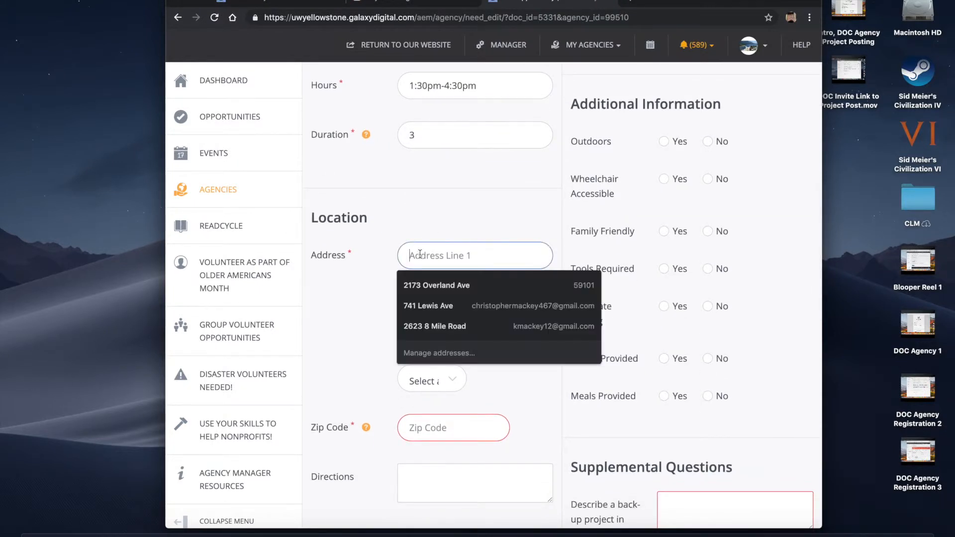
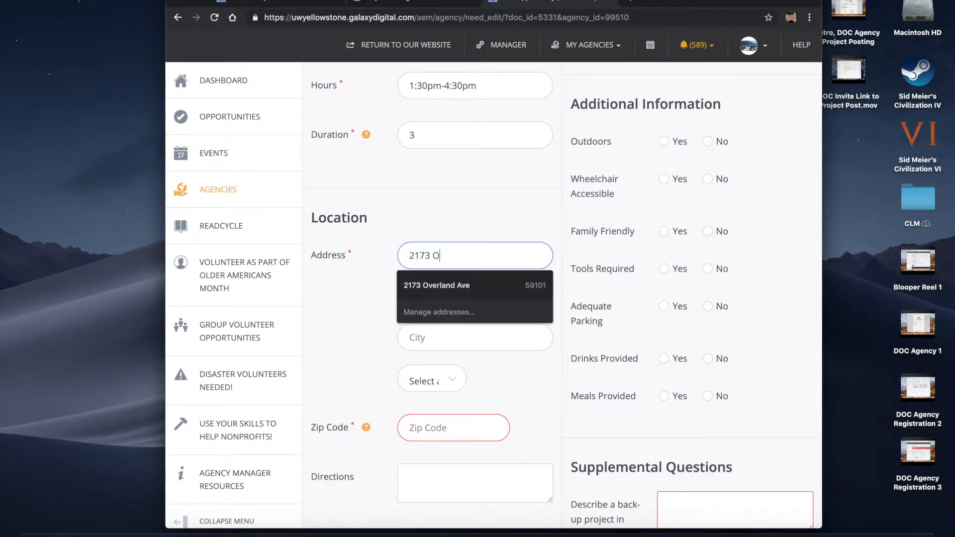
left_click(458, 207)
left_click(432, 345)
type("Billings")
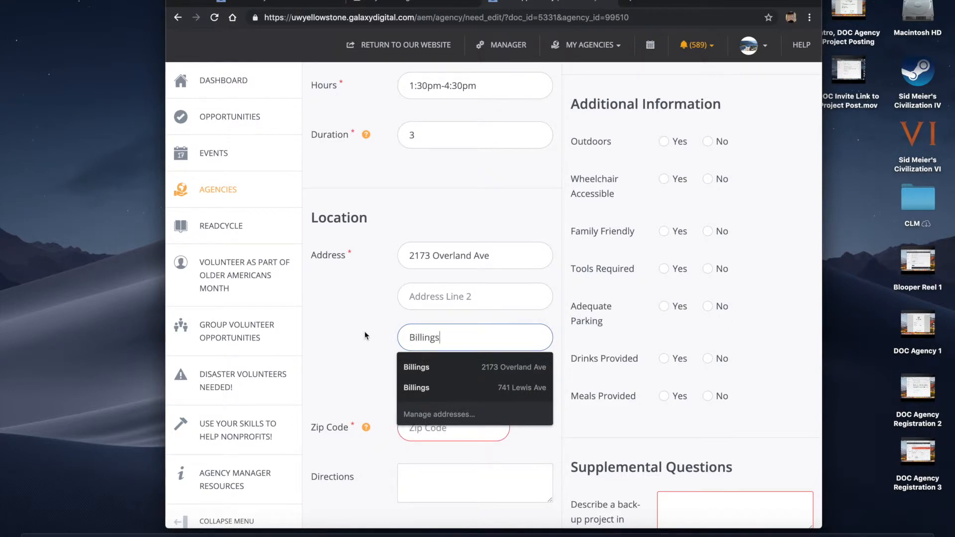
left_click(351, 329)
Choose MT as the state and enter zip code 59102
scroll(351, 329, "down", 1)
left_click(423, 352)
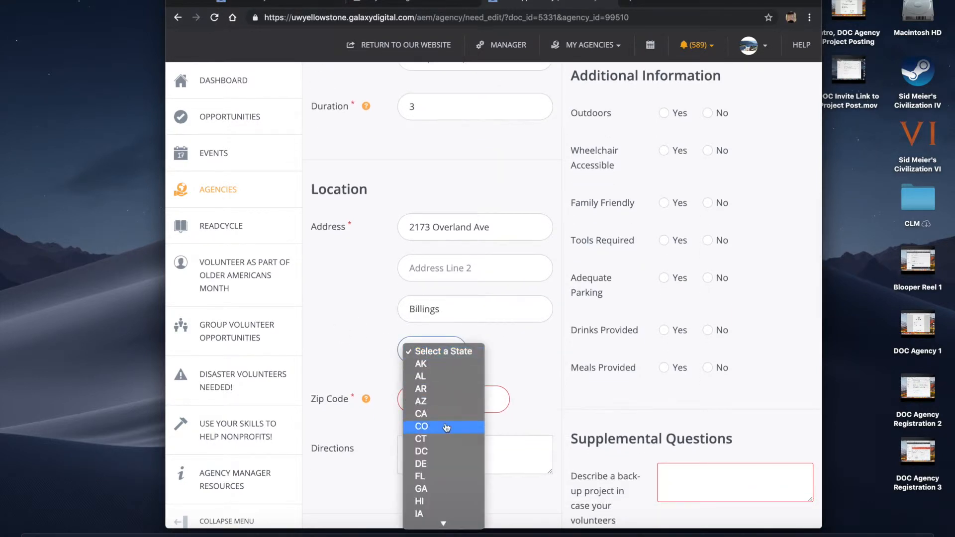
scroll(431, 426, "down", 5)
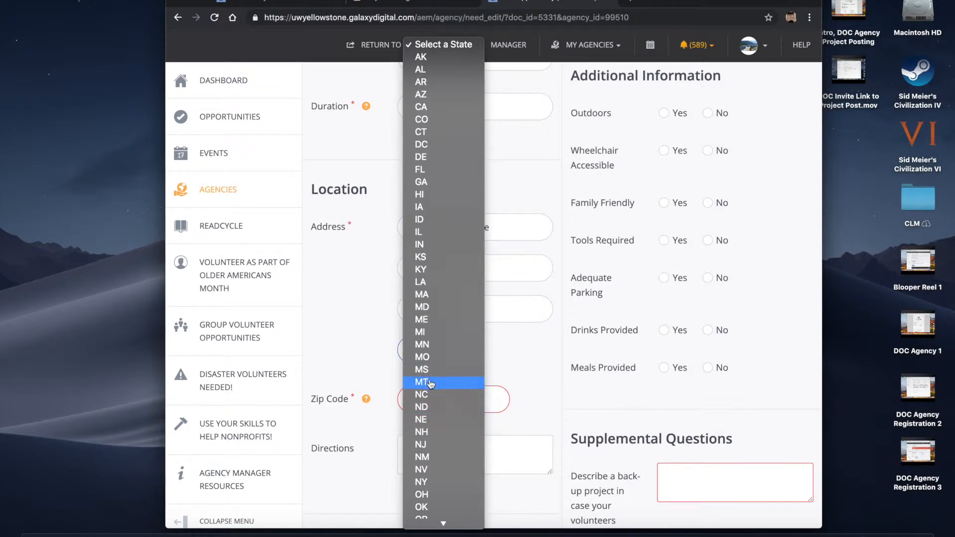
left_click(431, 381)
left_click(427, 398)
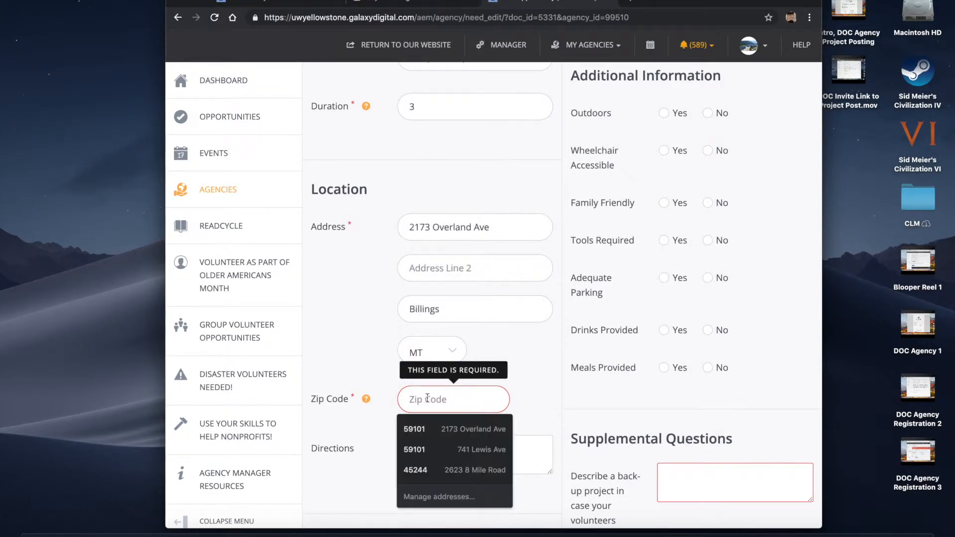
type("59102")
left_click(350, 333)
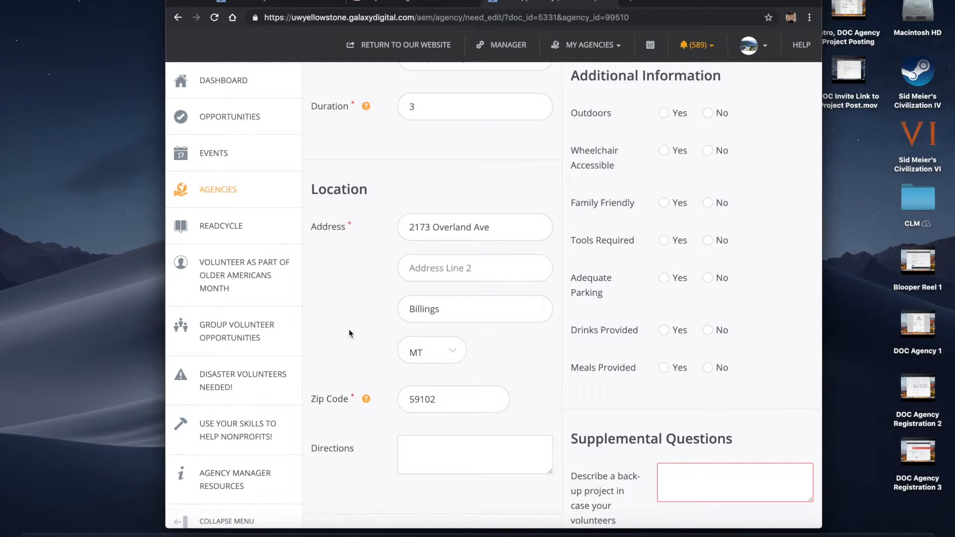
left_click(405, 450)
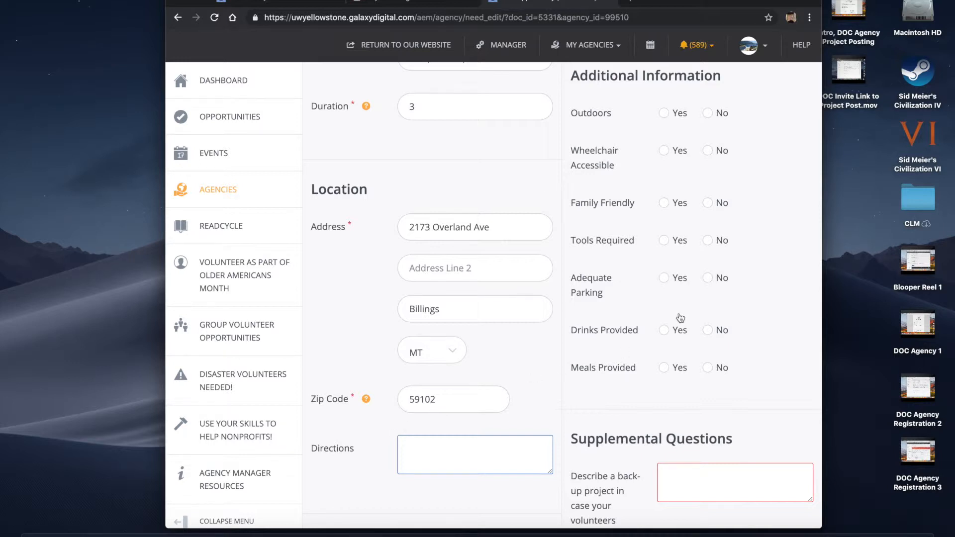
Mark the project as outdoors with Yes under Additional Information
scroll(777, 261, "up", 1)
scroll(778, 262, "up", 3)
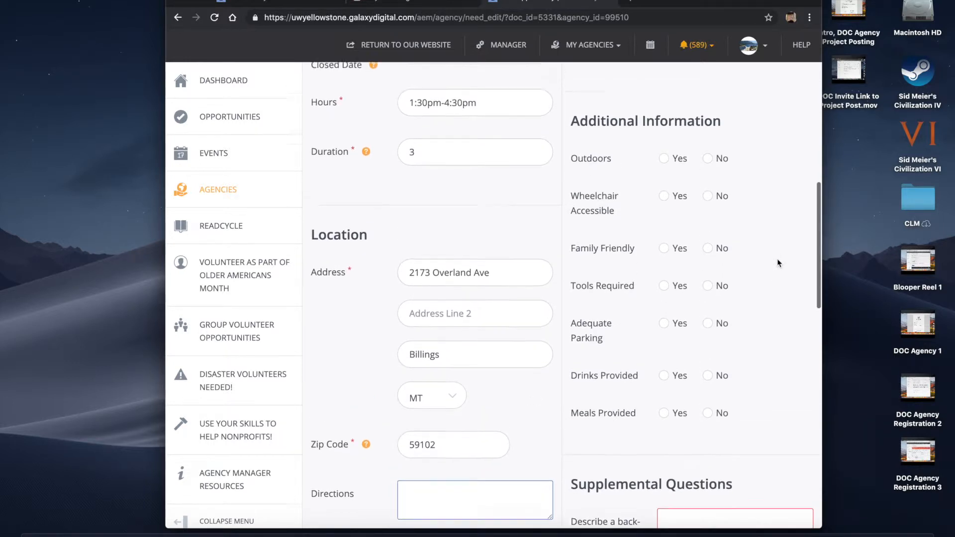
scroll(778, 262, "down", 2)
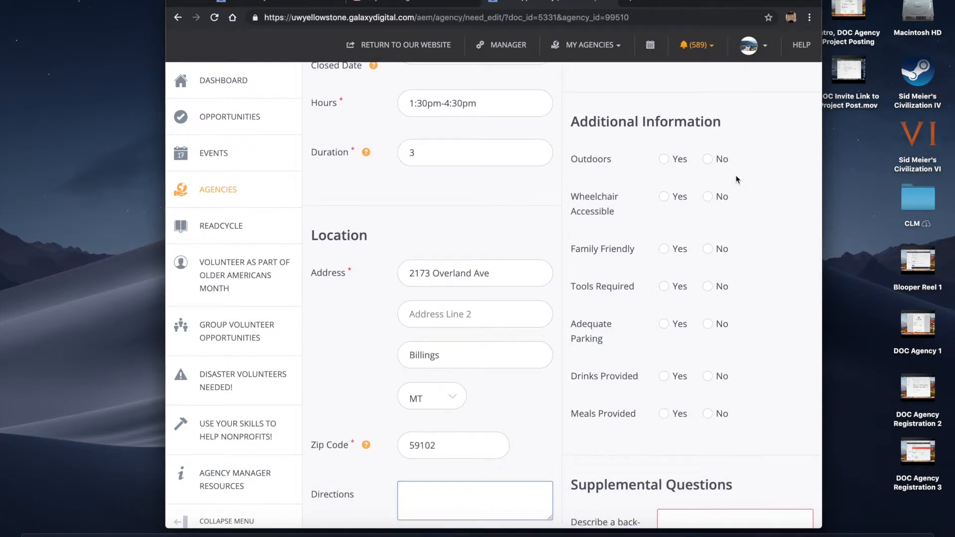
left_click(665, 159)
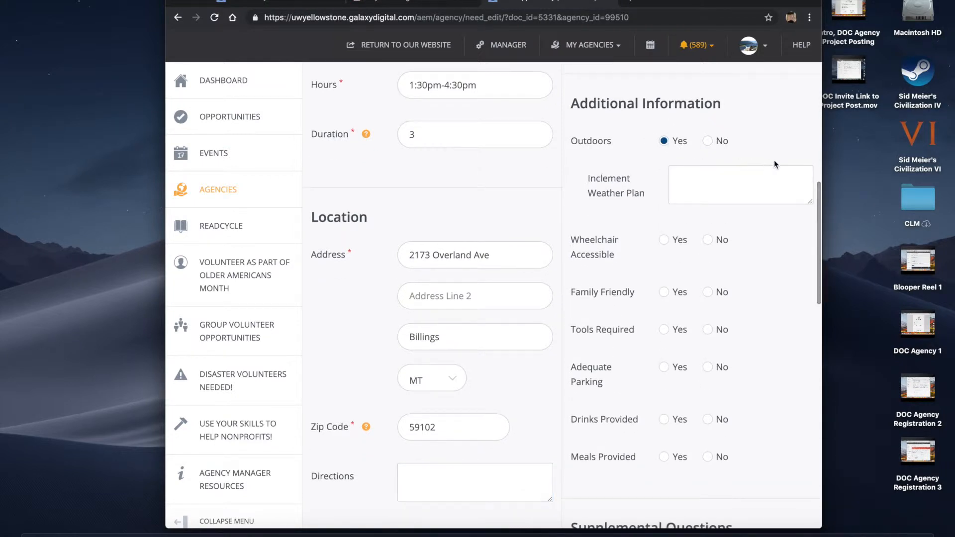
left_click(685, 178)
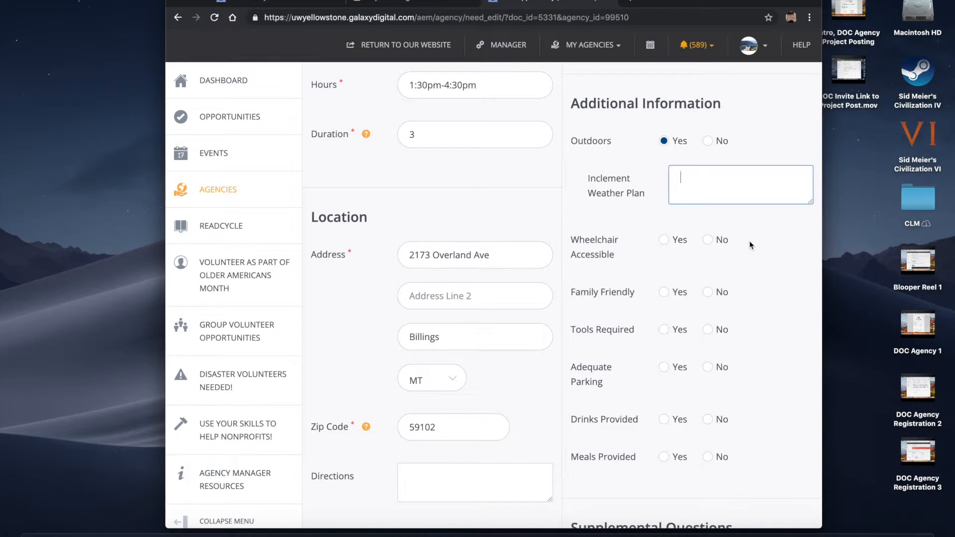
Set Tools Required to Yes
scroll(751, 244, "down", 1)
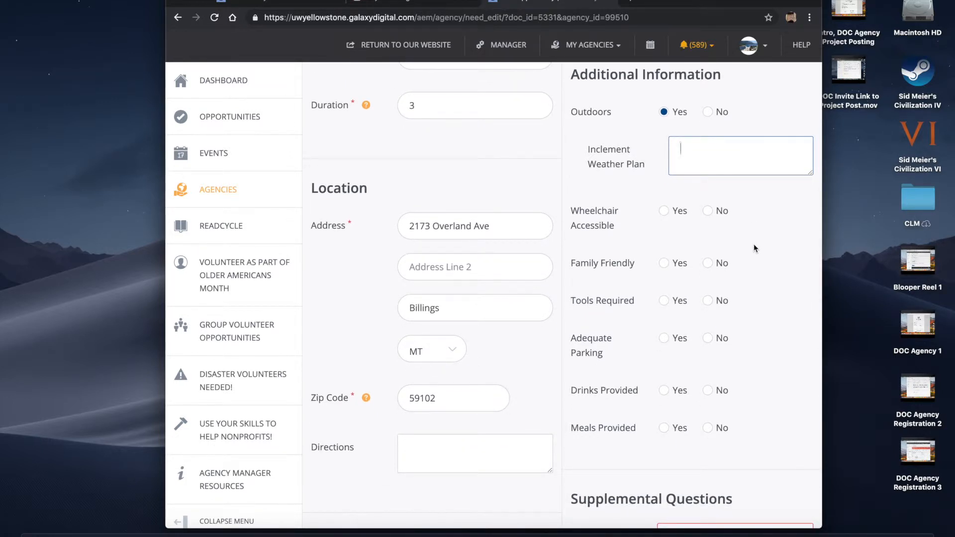
scroll(753, 244, "down", 1)
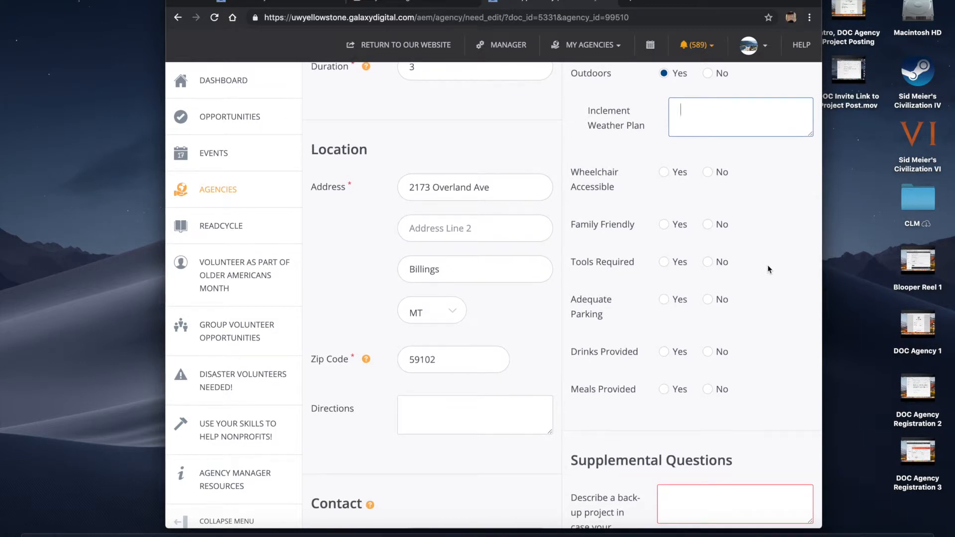
left_click(664, 262)
scroll(665, 263, "down", 1)
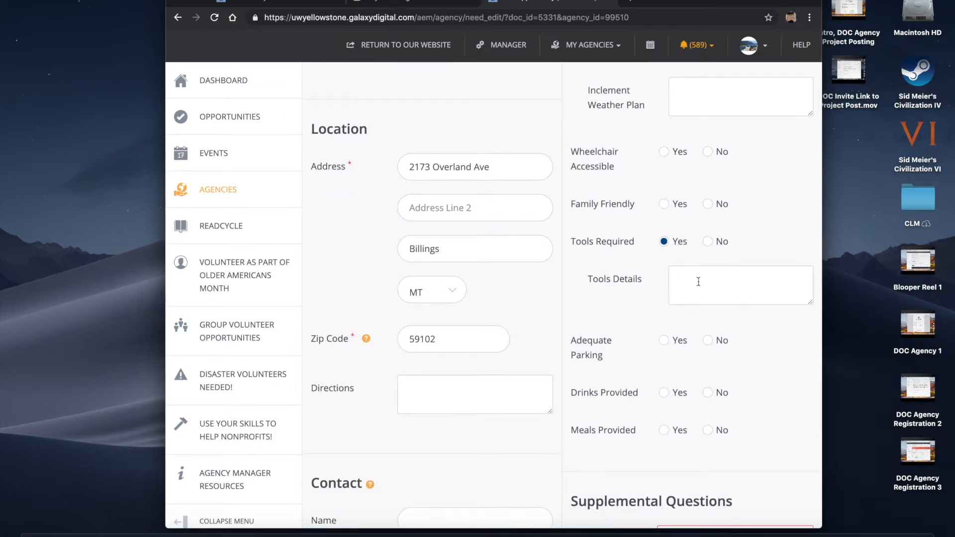
left_click(694, 279)
left_click(762, 217)
scroll(719, 281, "down", 2)
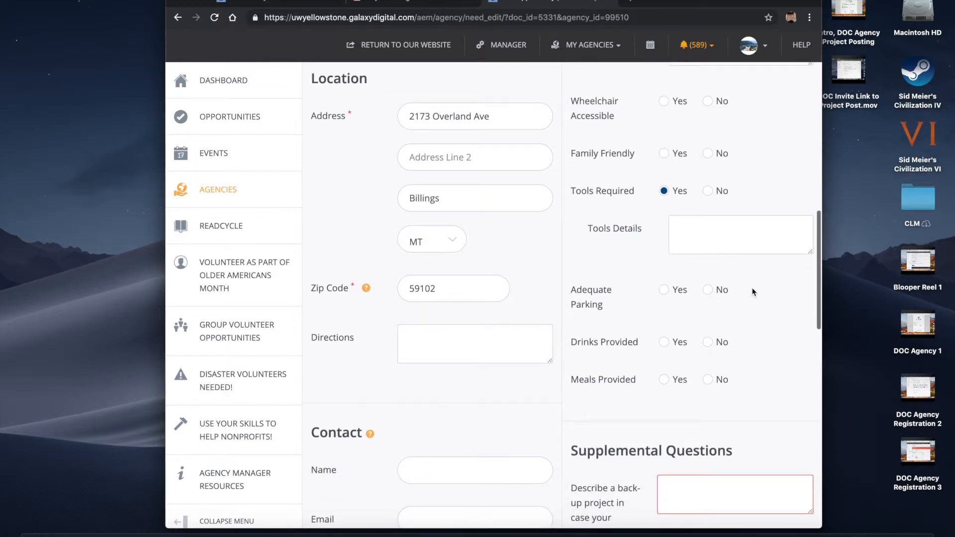
scroll(753, 288, "down", 1)
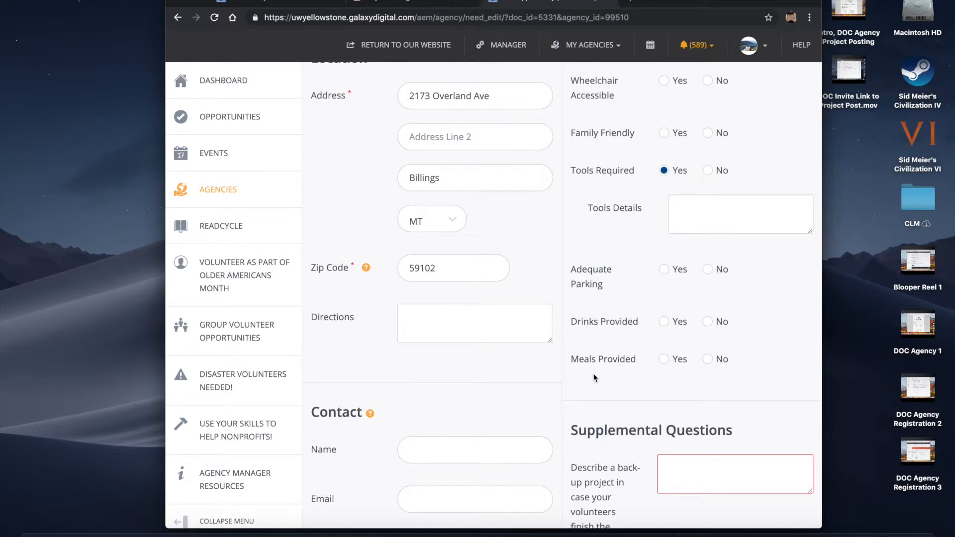
scroll(594, 378, "down", 5)
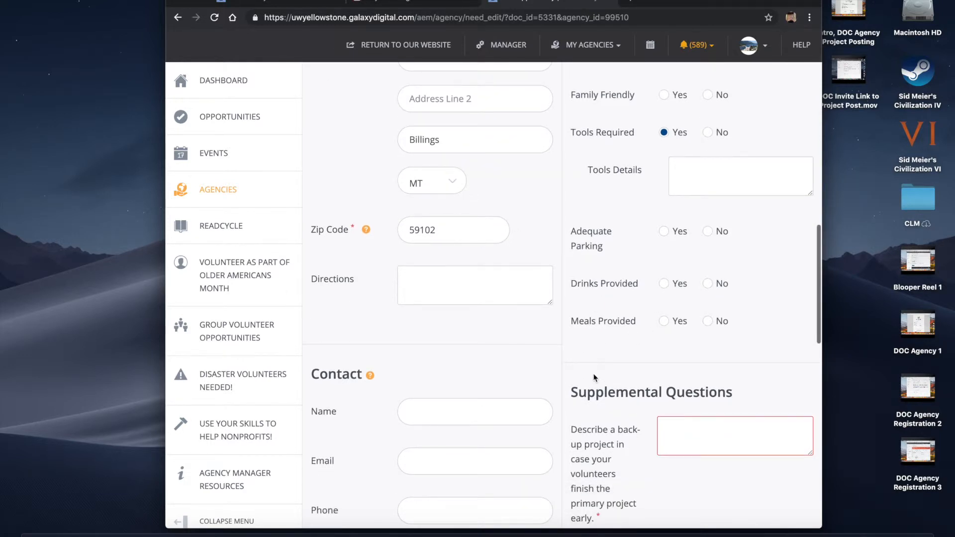
scroll(593, 377, "down", 3)
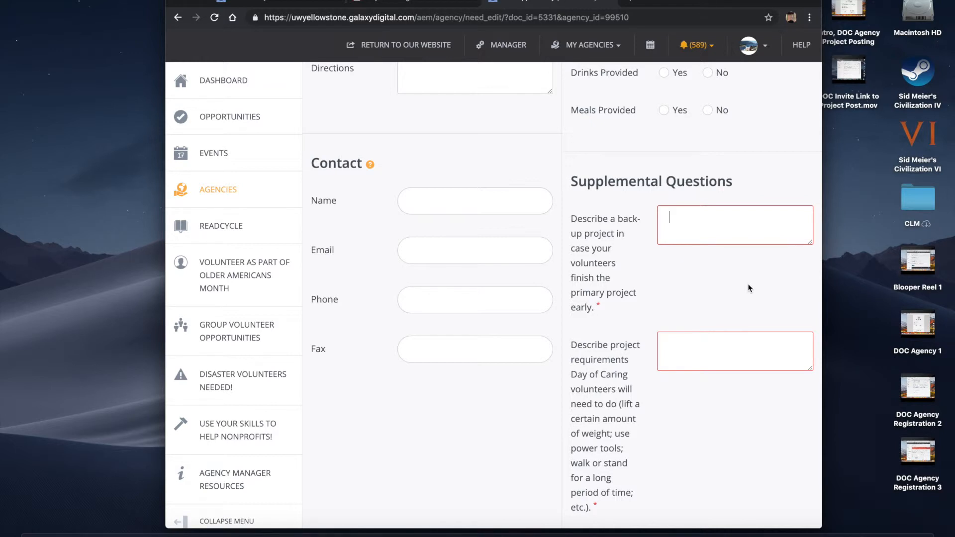
scroll(748, 288, "down", 1)
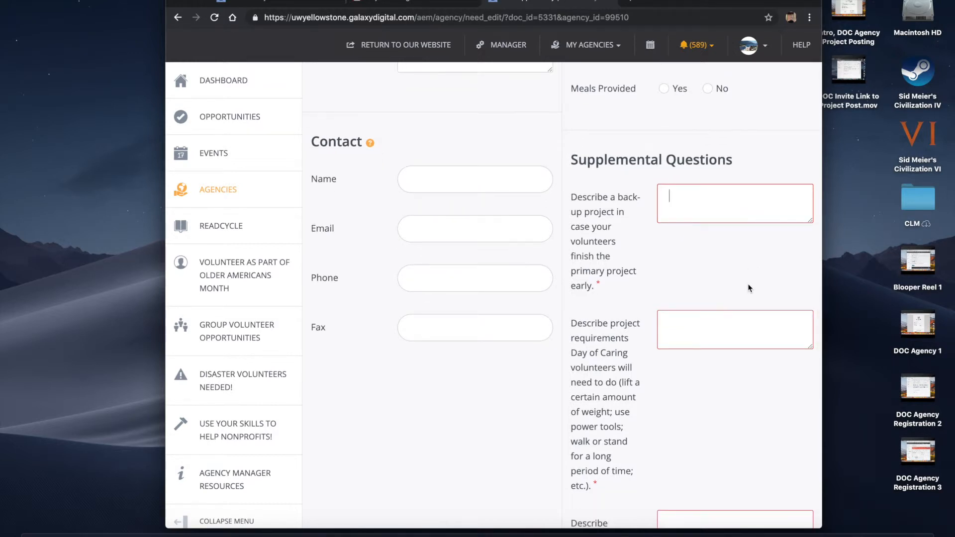